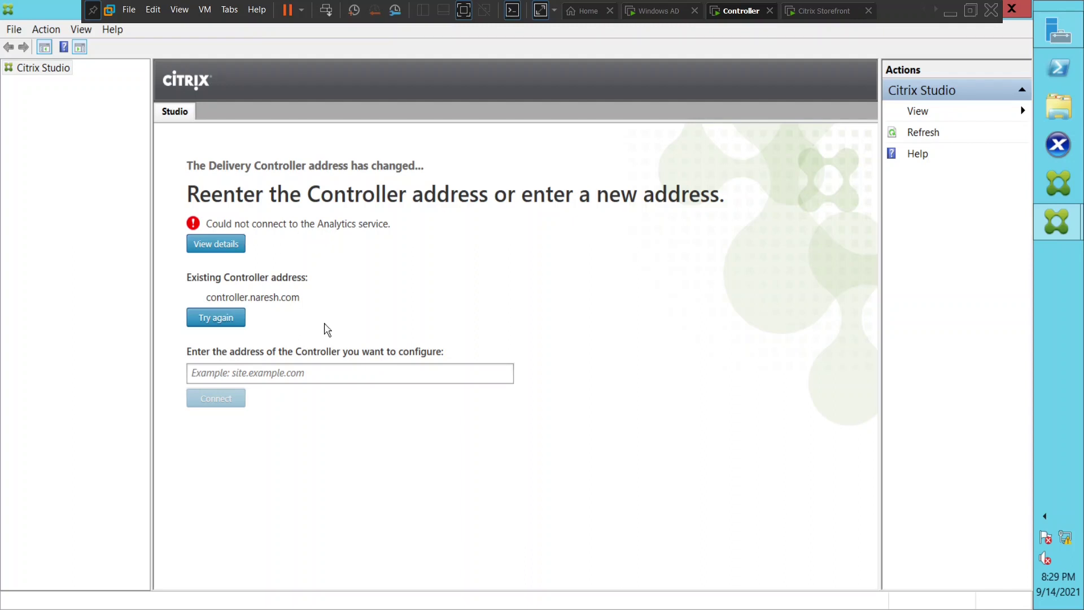
Step: Focus the controller address field in Citrix Studio for entering controller.naresh.com
click(297, 373)
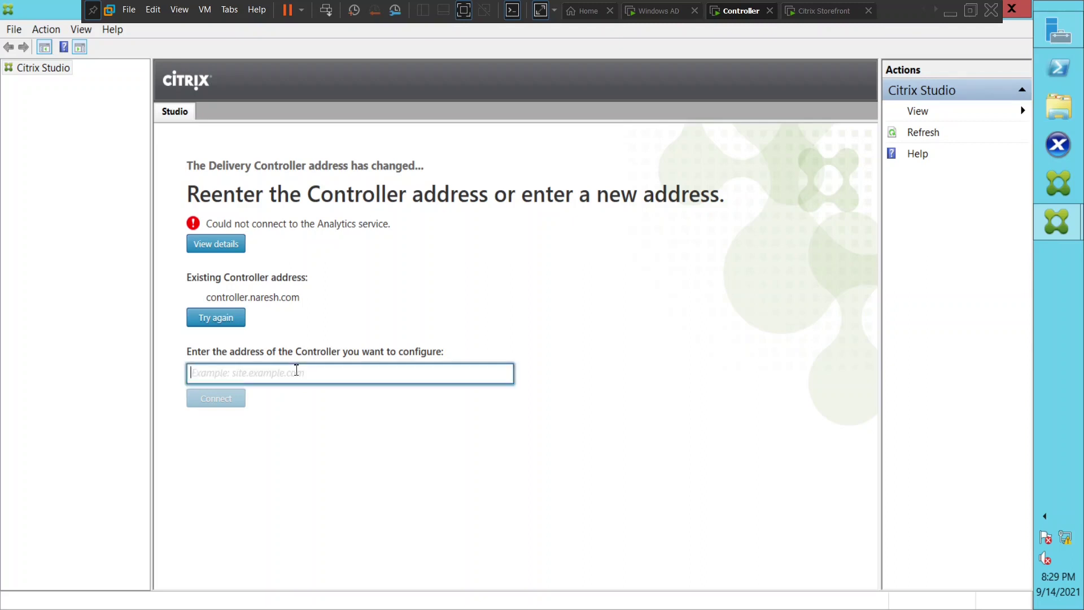
text(contro)
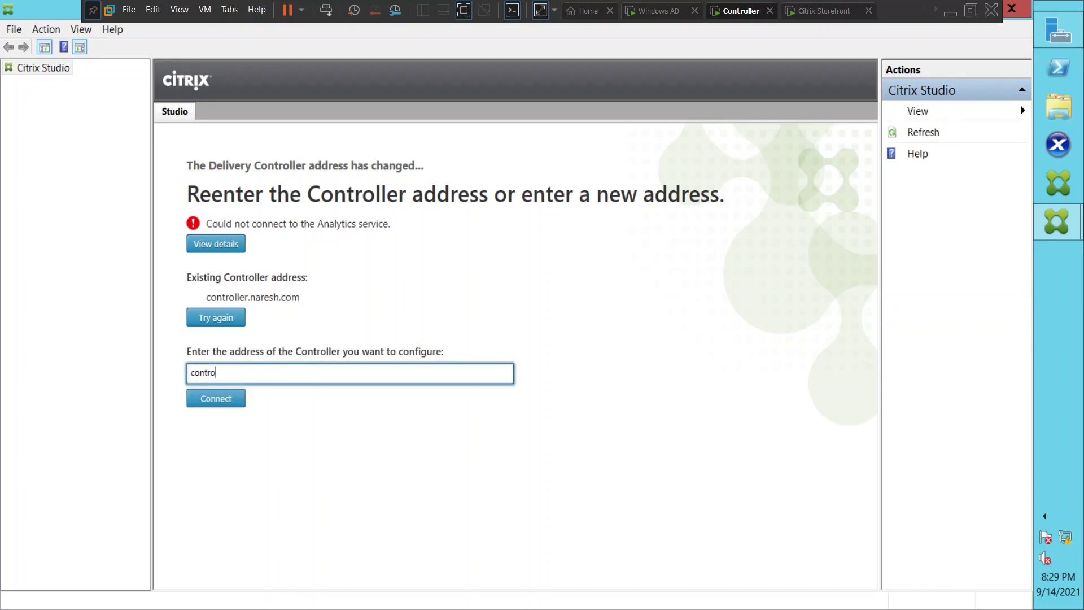
text(ller.naresh.com)
Step: Connect to controller.naresh.com and review the error details down to the 503 Server Unavailable inner exception
click(215, 399)
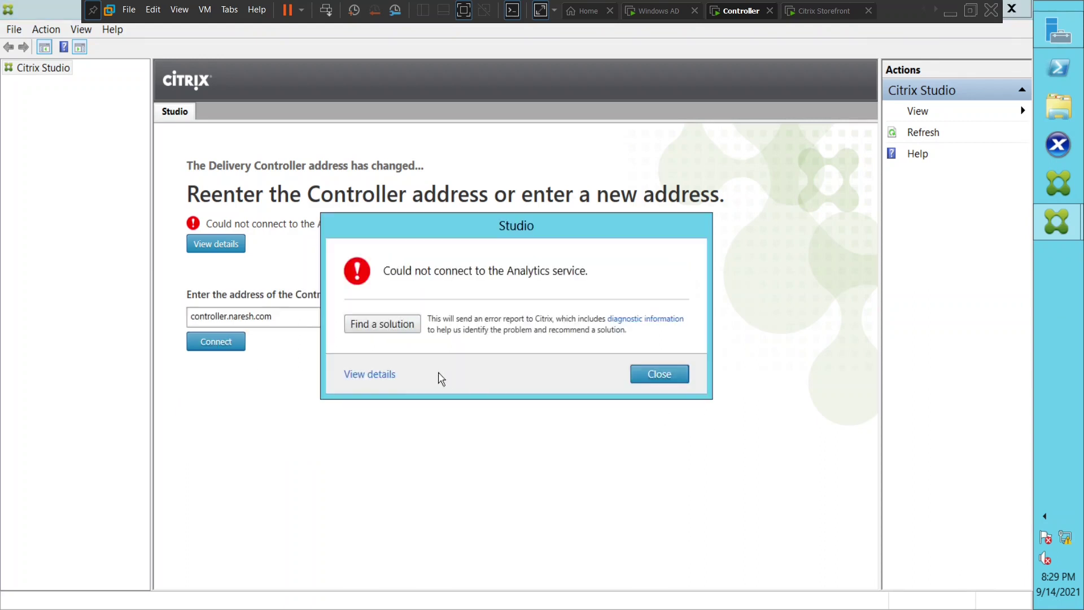
click(371, 375)
drag(376, 373, 586, 332)
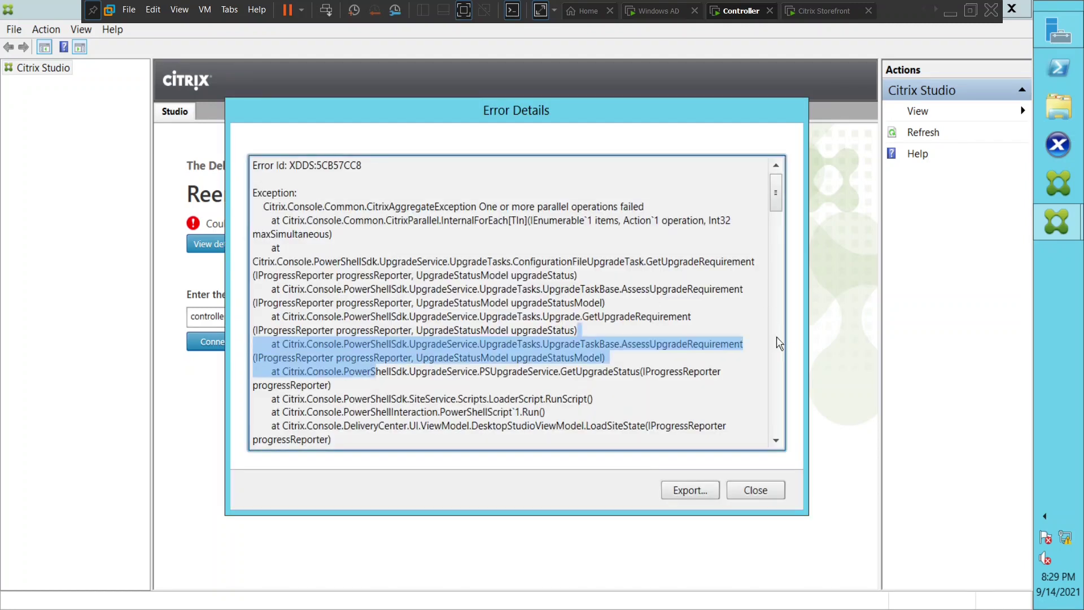
click(724, 177)
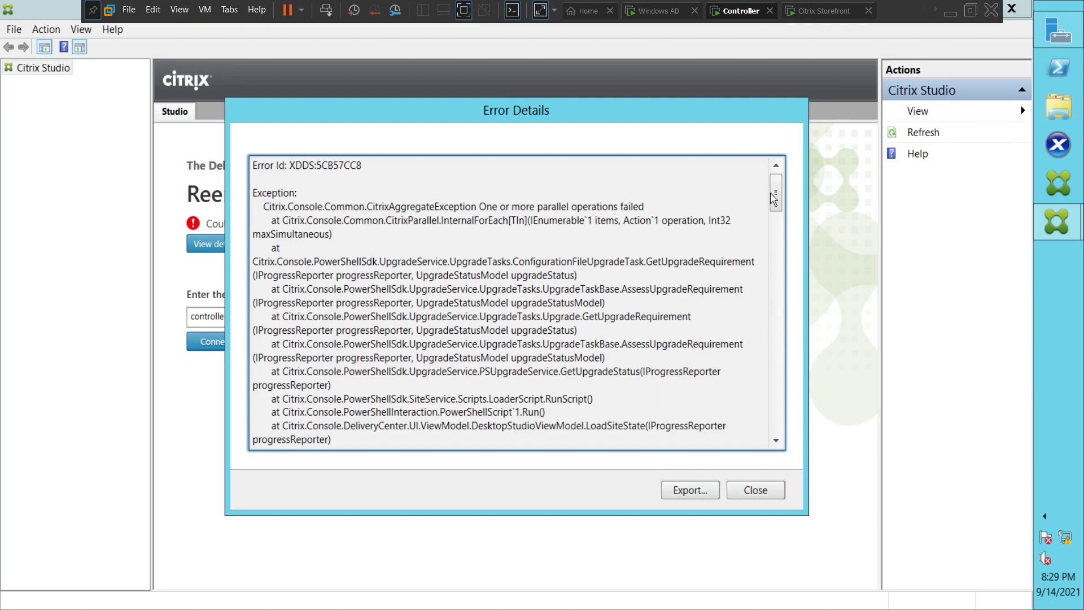
drag(774, 199, 767, 414)
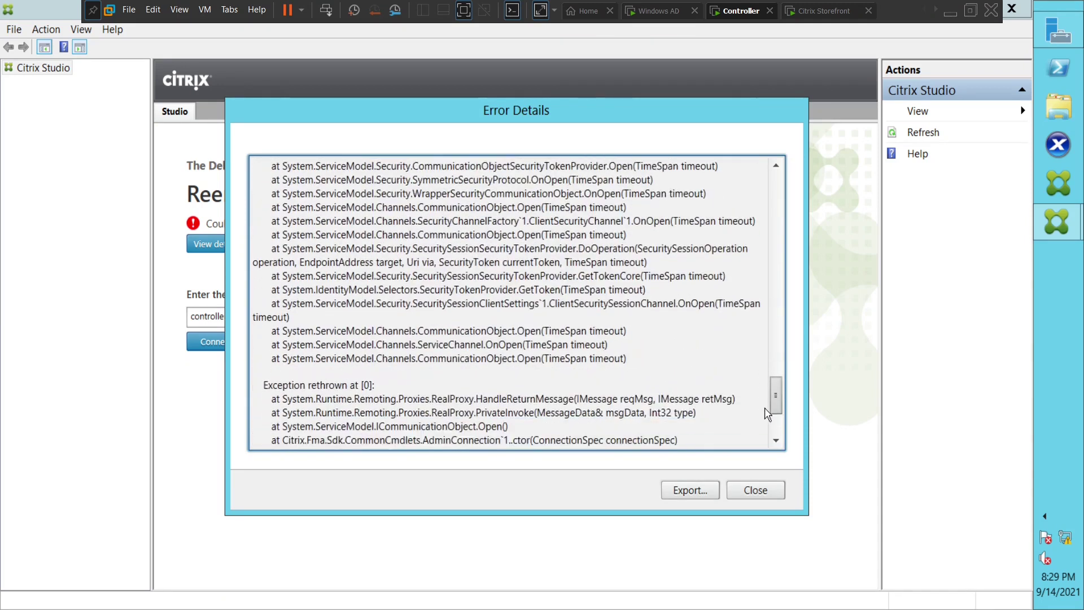
scroll(764, 408, down, 2)
scroll(767, 412, down, 2)
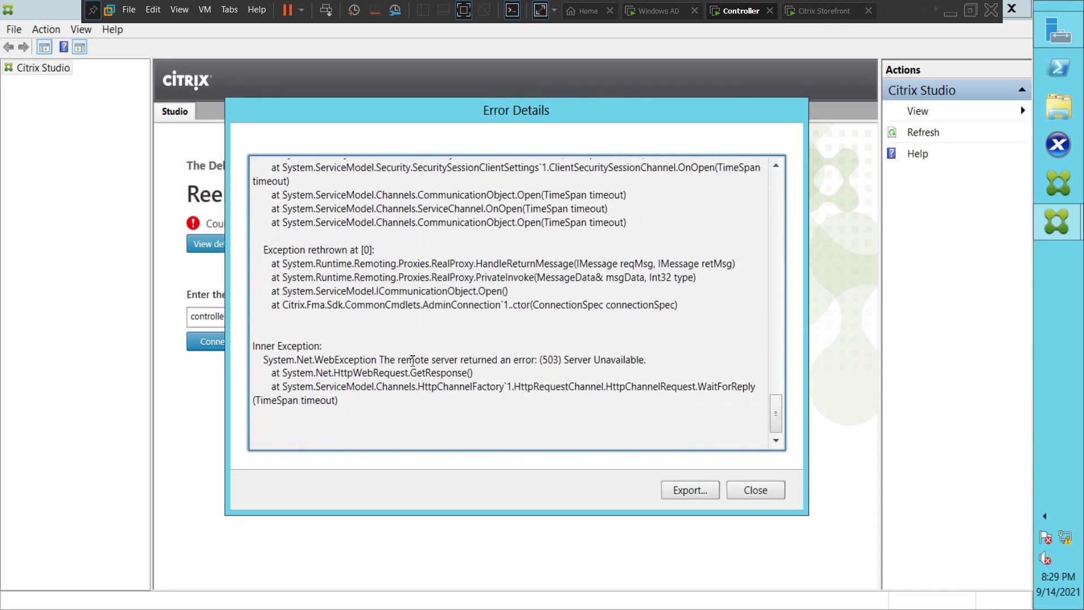
drag(380, 360, 537, 366)
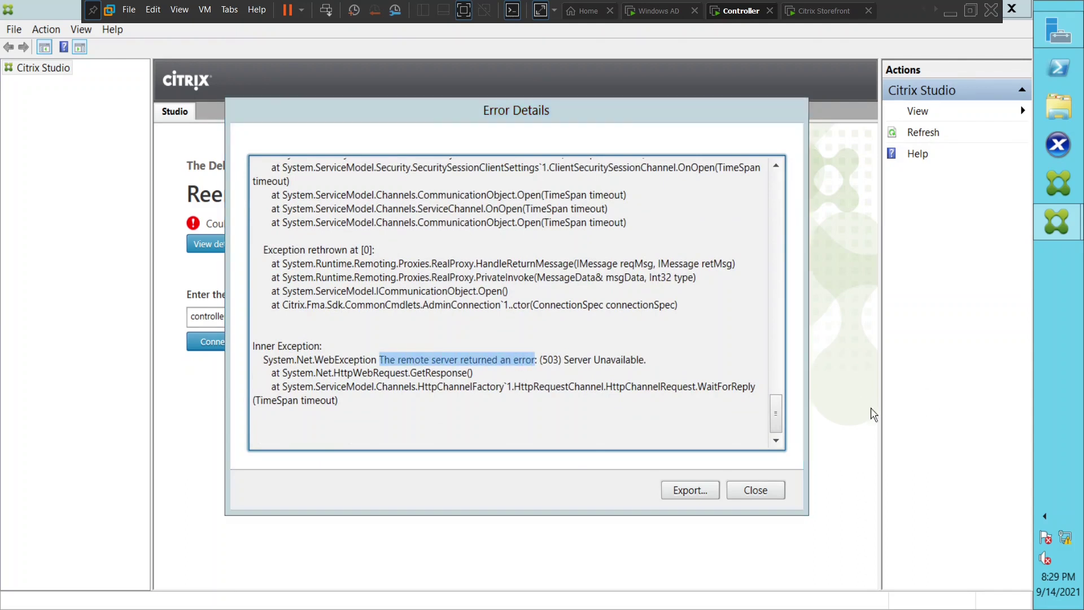
click(757, 489)
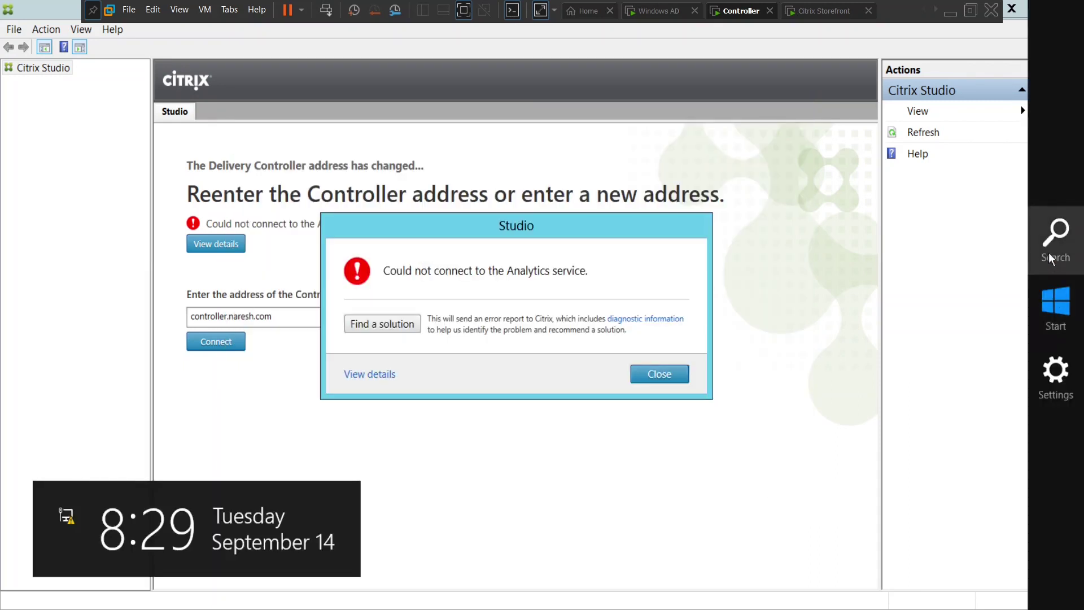
Step: Launch the Services console from Windows Start search
click(1048, 252)
text(ser)
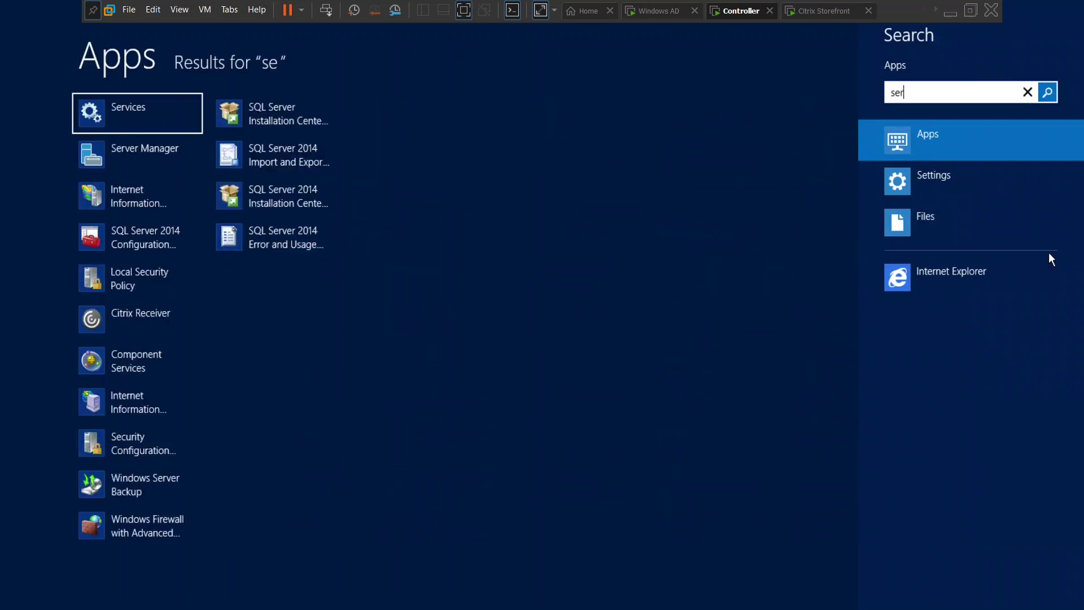
text(vi)
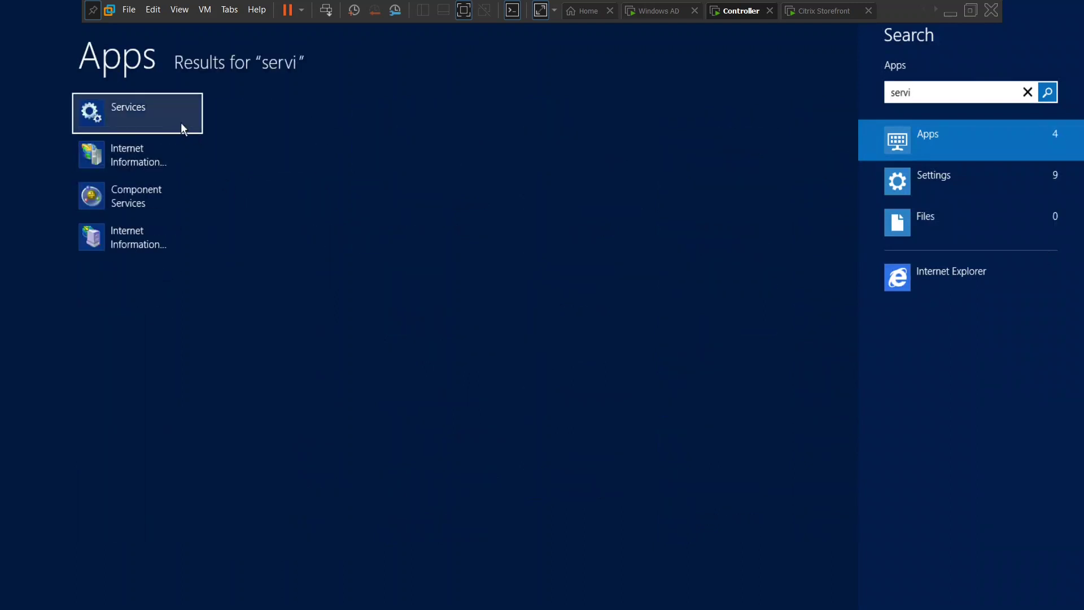
click(181, 124)
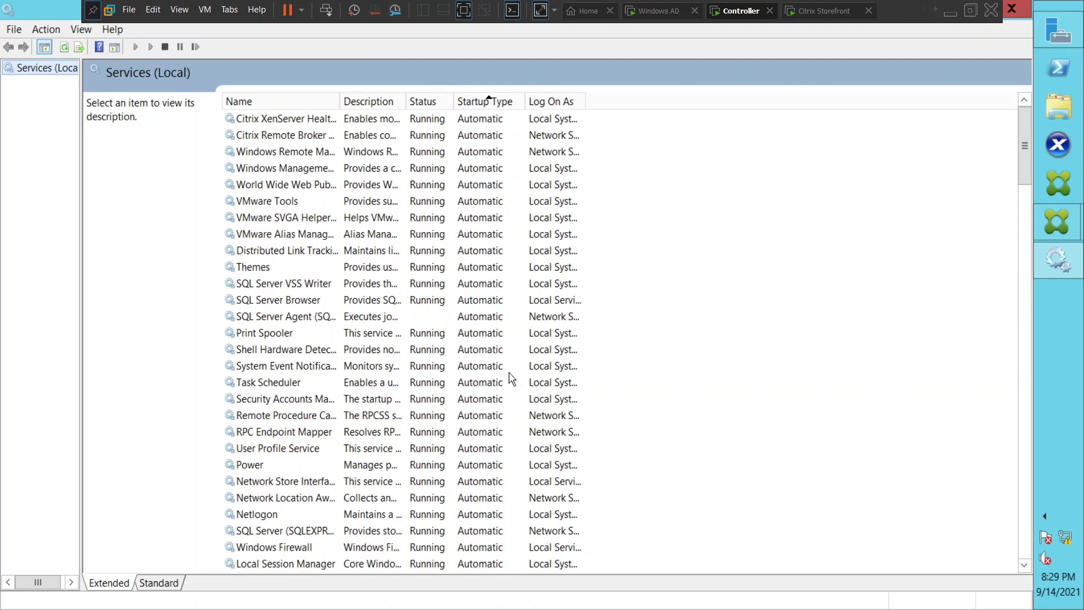
Step: Start SQL Server Agent (SQLEXPRESS), then select the Citrix Analytics service
click(278, 322)
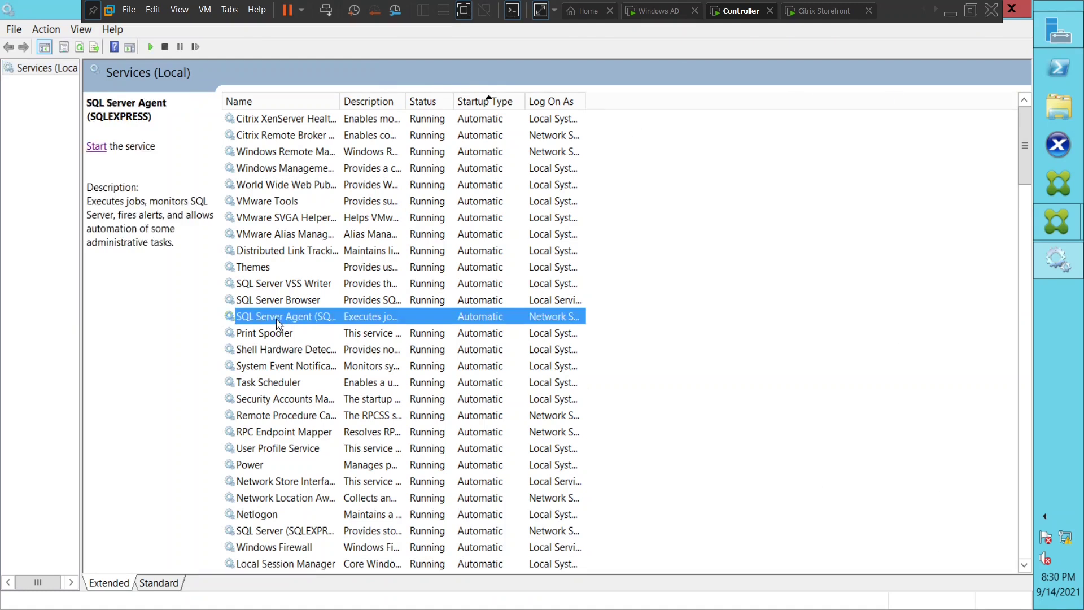
click(97, 147)
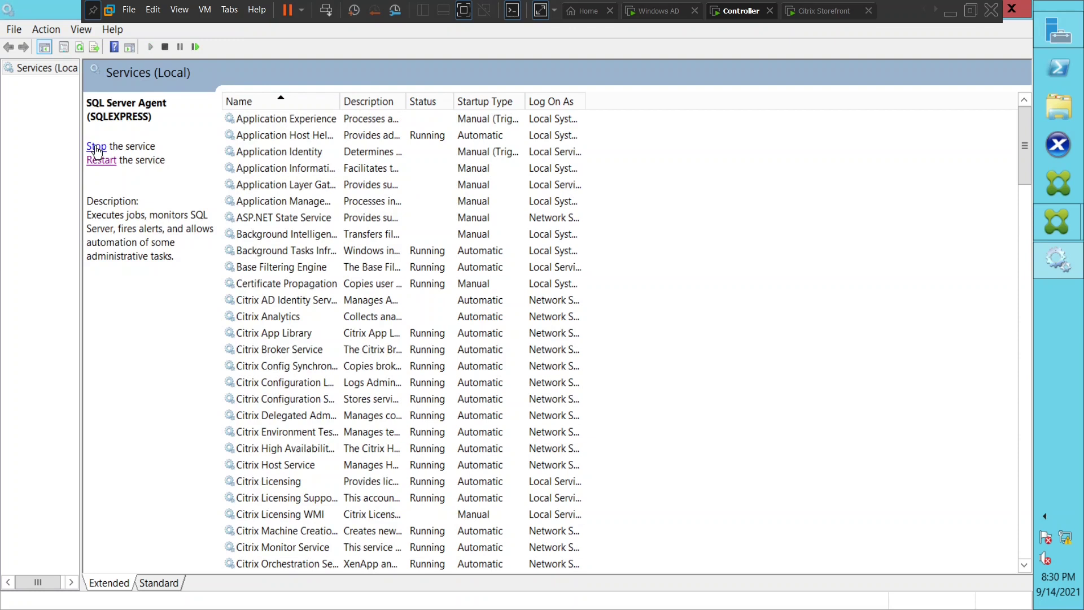
click(268, 322)
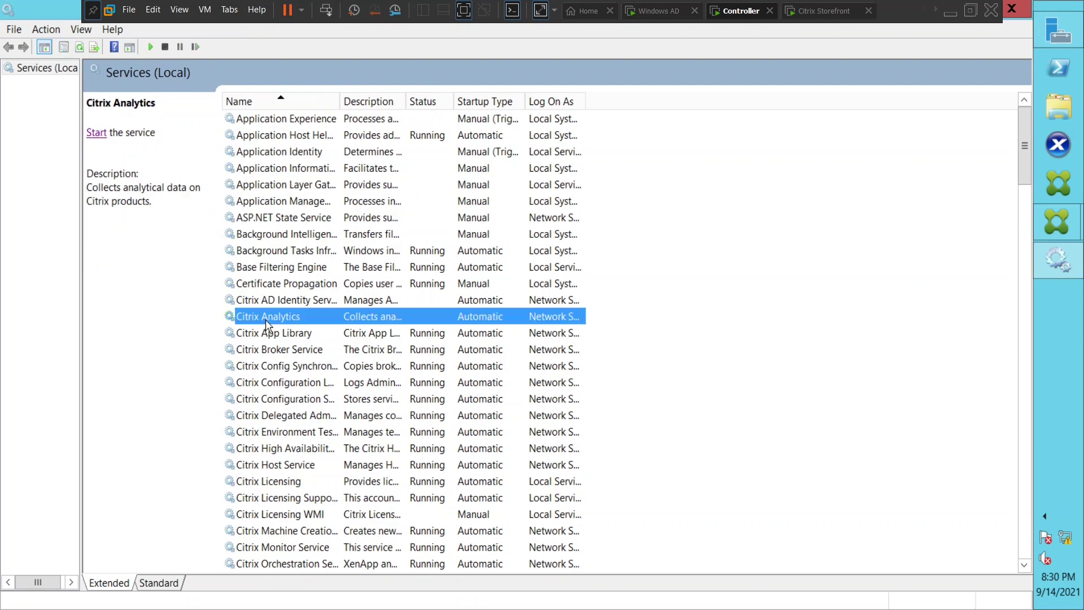
Step: Start the Citrix Analytics service and watch its Service Control progress window
click(95, 134)
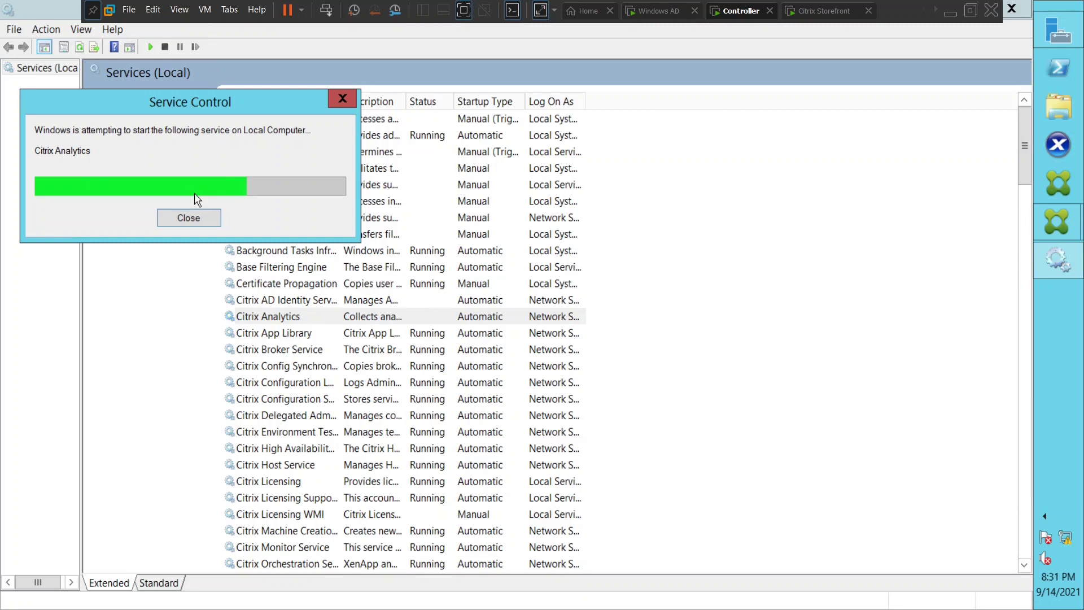
drag(158, 102, 492, 208)
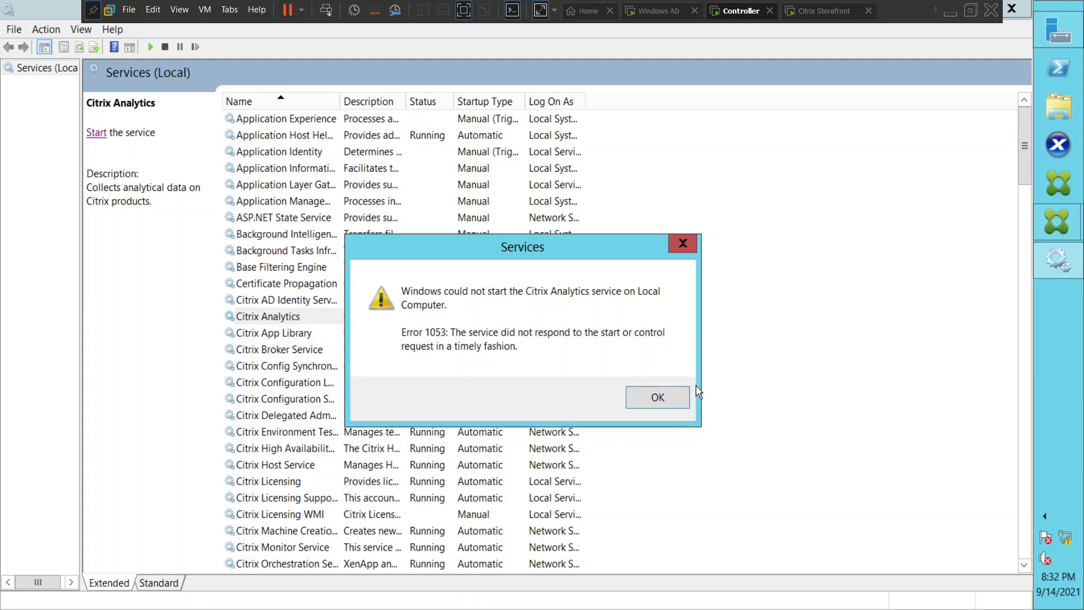
Step: Dismiss the Analytics Error 1053 and start the Citrix AD Identity Service
click(685, 400)
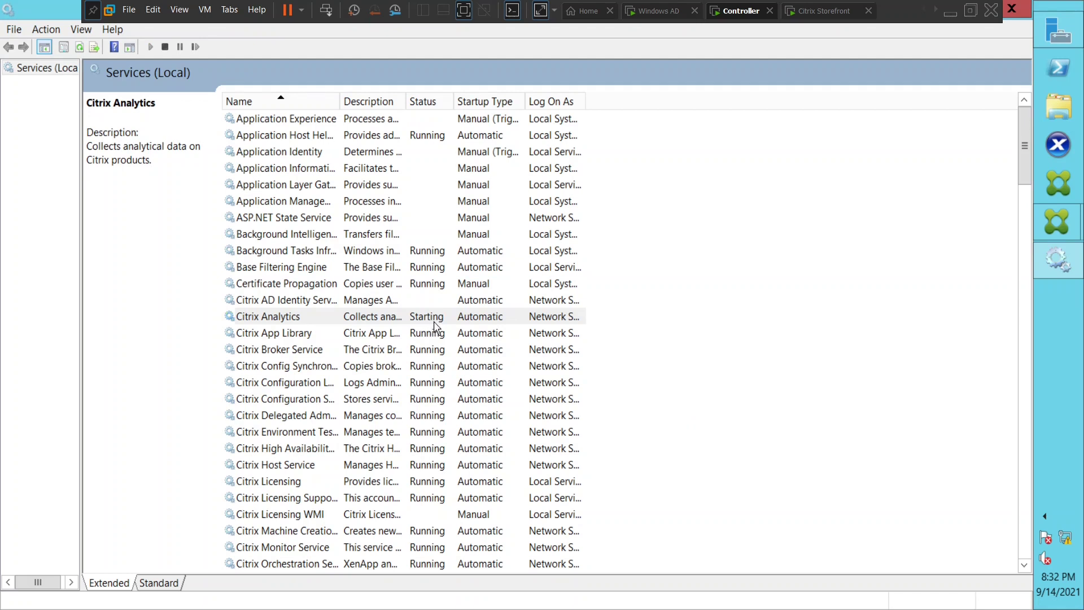
click(297, 302)
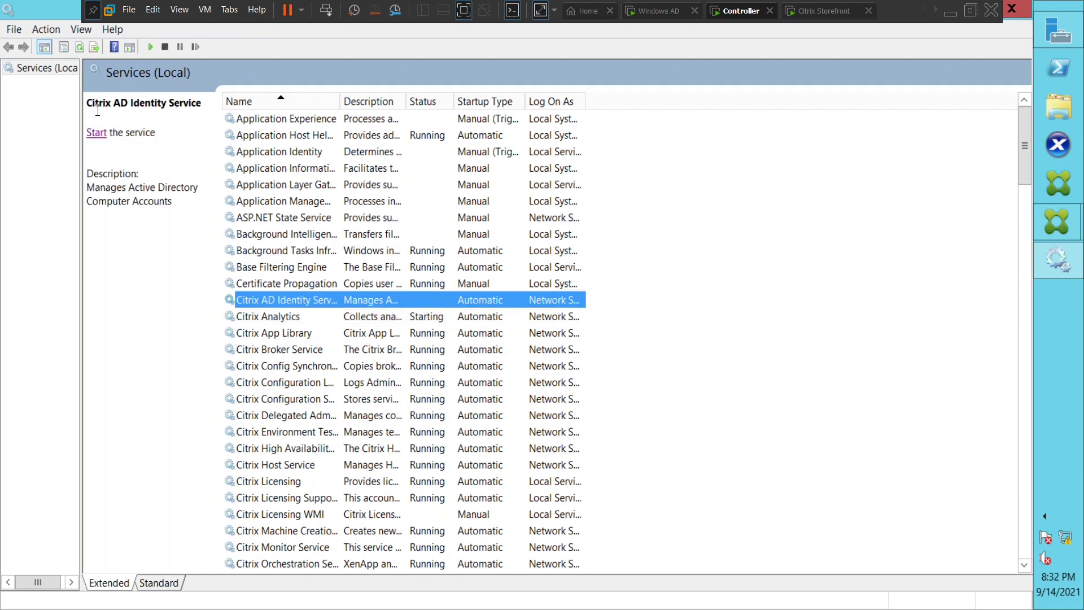
click(100, 134)
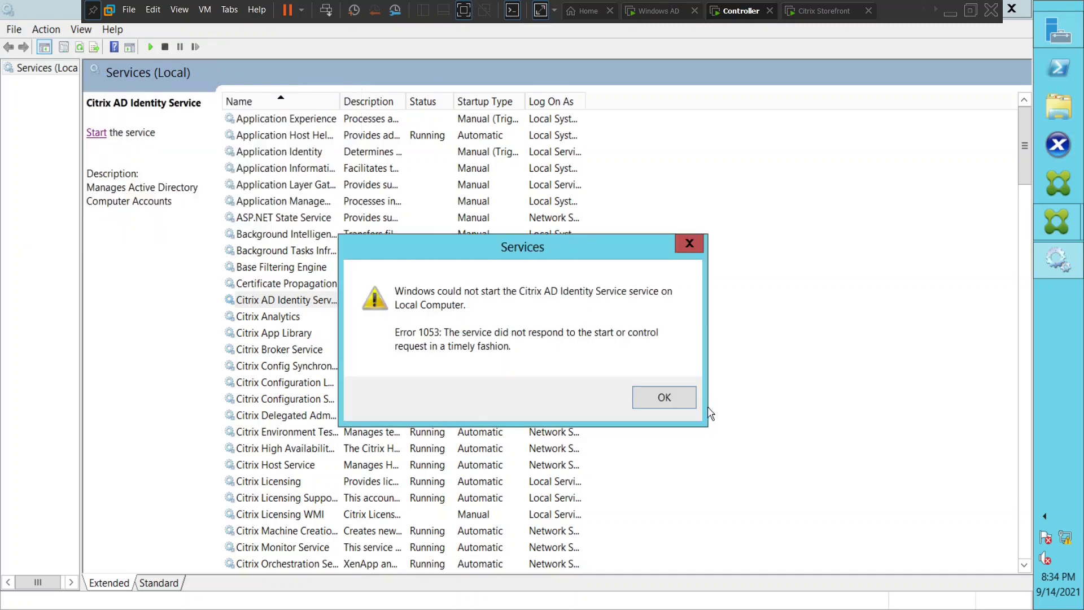
Step: Dismiss the AD Identity Error 1053, refresh the services list and scroll down through it
click(675, 398)
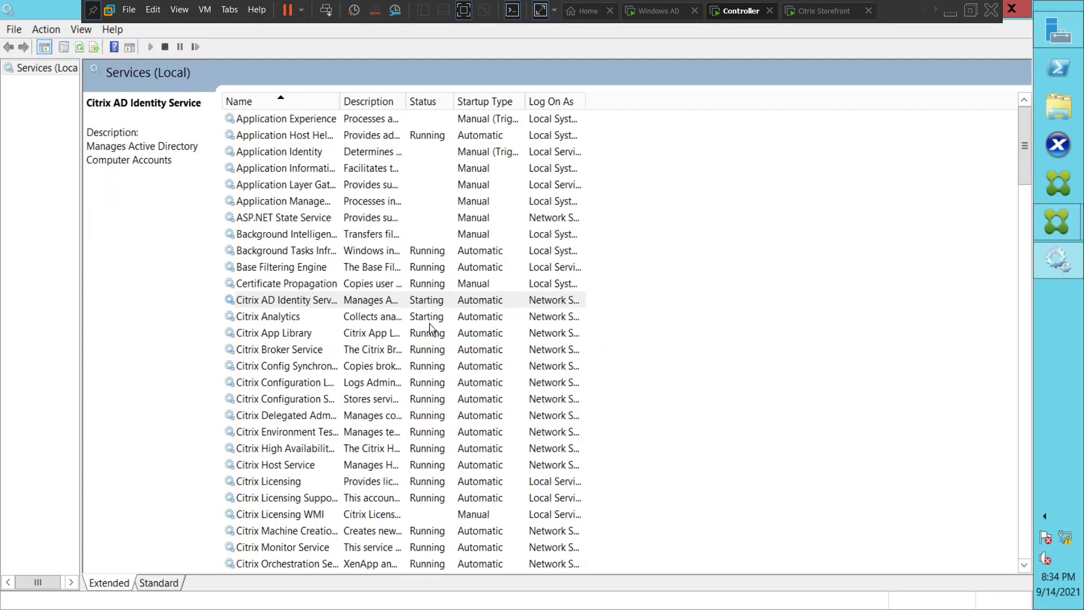
click(79, 48)
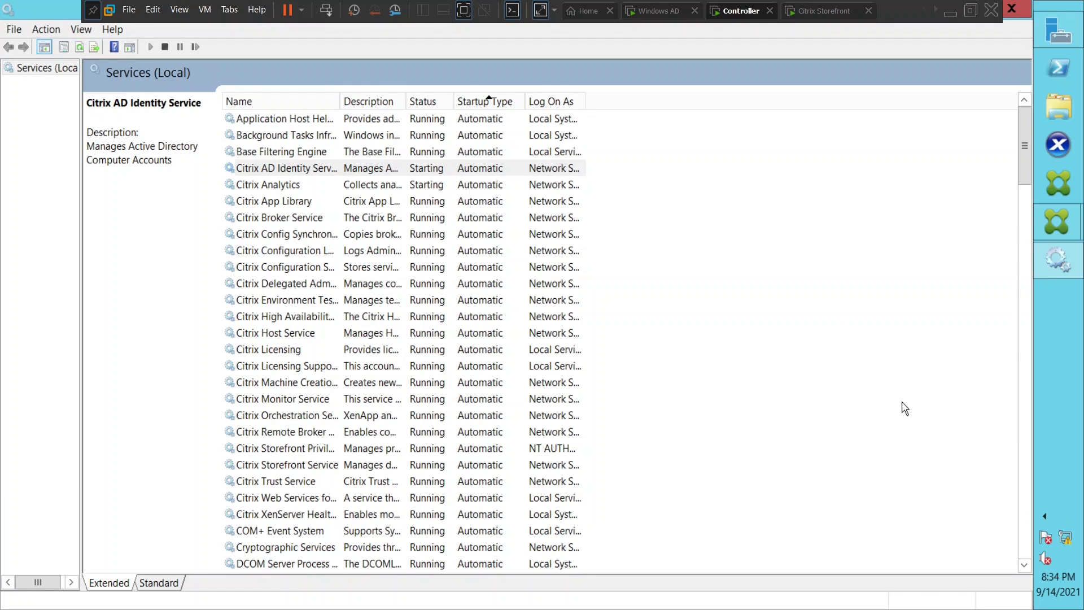
click(1024, 565)
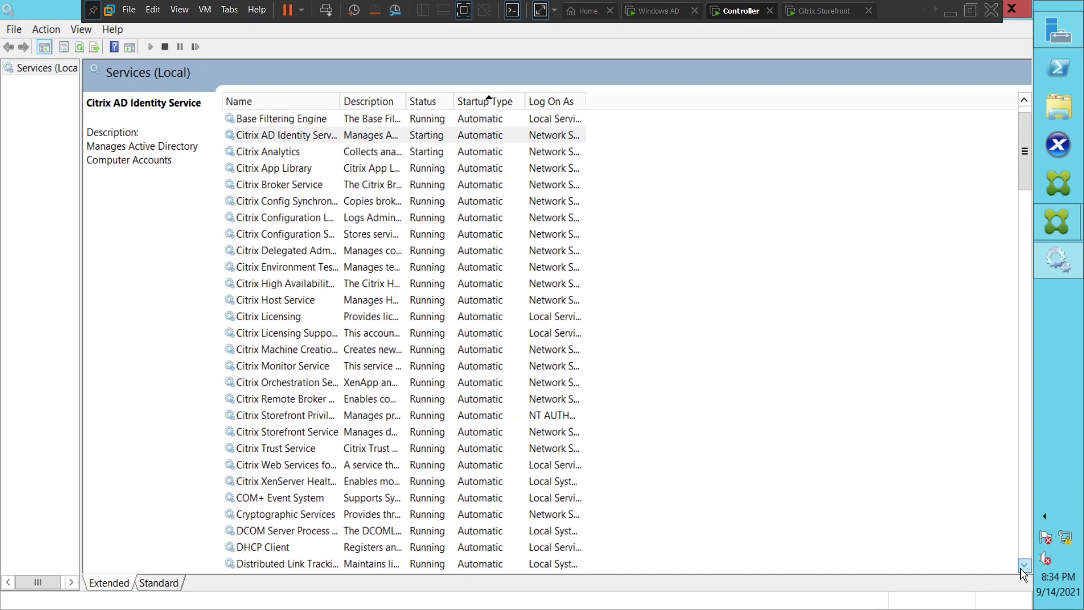
drag(1023, 573, 1024, 574)
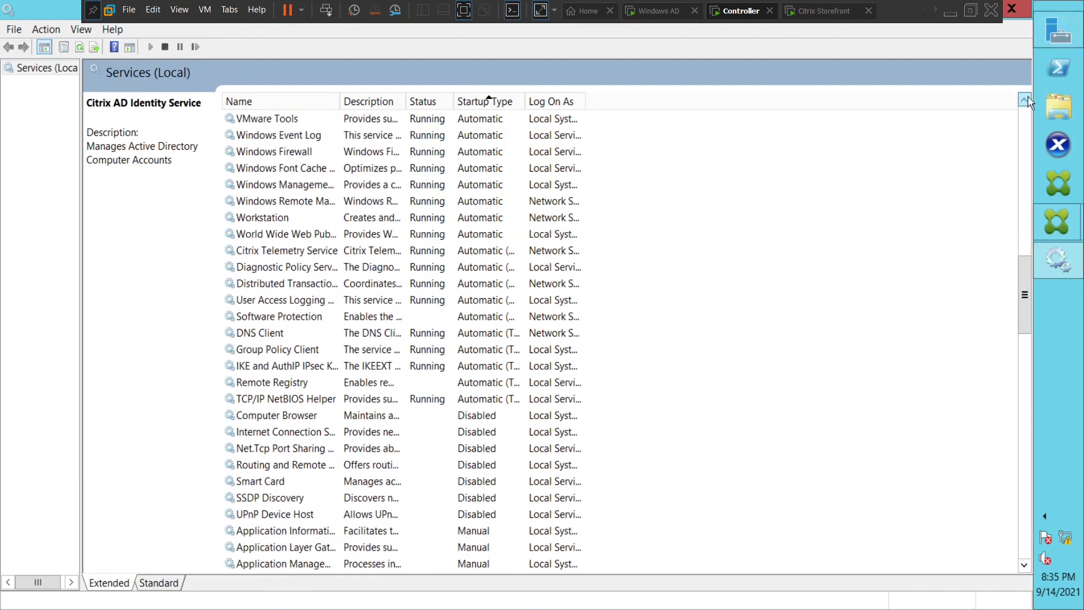
drag(1025, 103, 1022, 101)
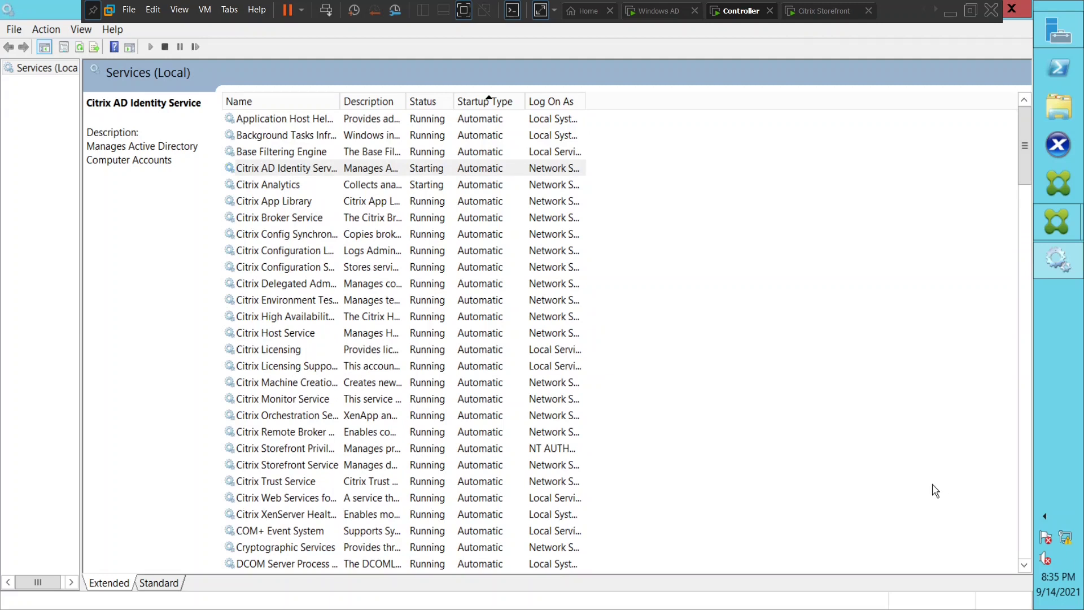
click(1023, 565)
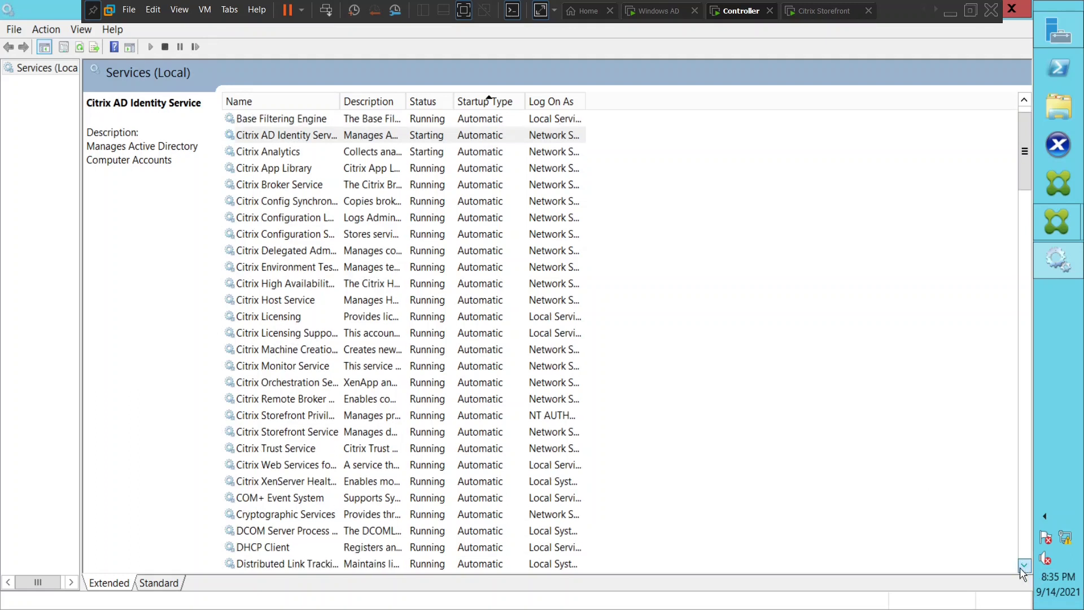
drag(1022, 570, 1023, 571)
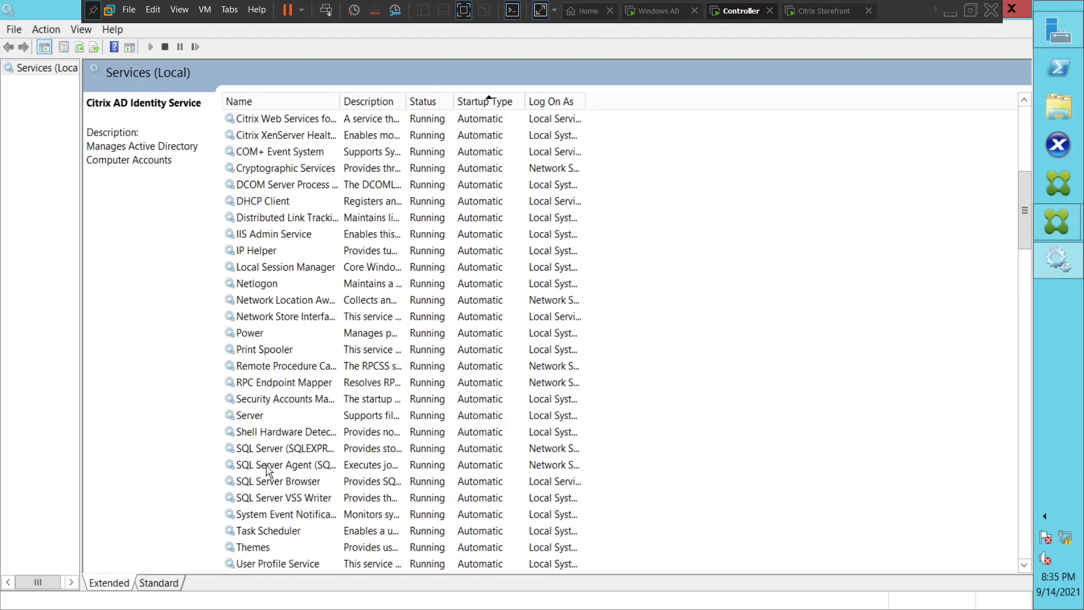
Step: Select SQL Server (SQLEXPRESS), return to the top and refresh until Citrix Analytics shows Running
click(281, 450)
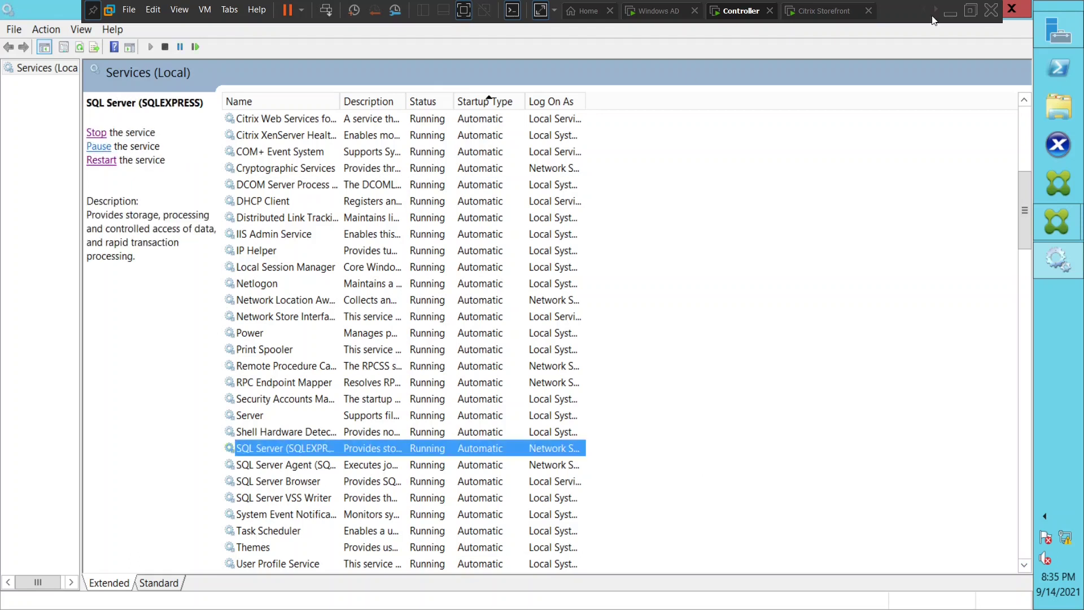
click(1028, 142)
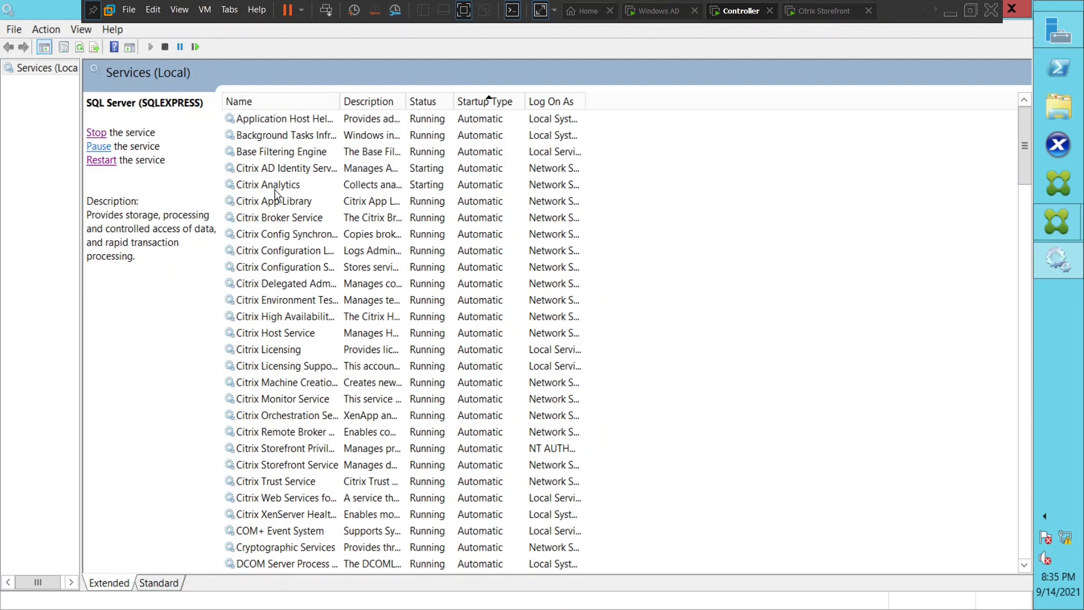
click(77, 48)
click(78, 48)
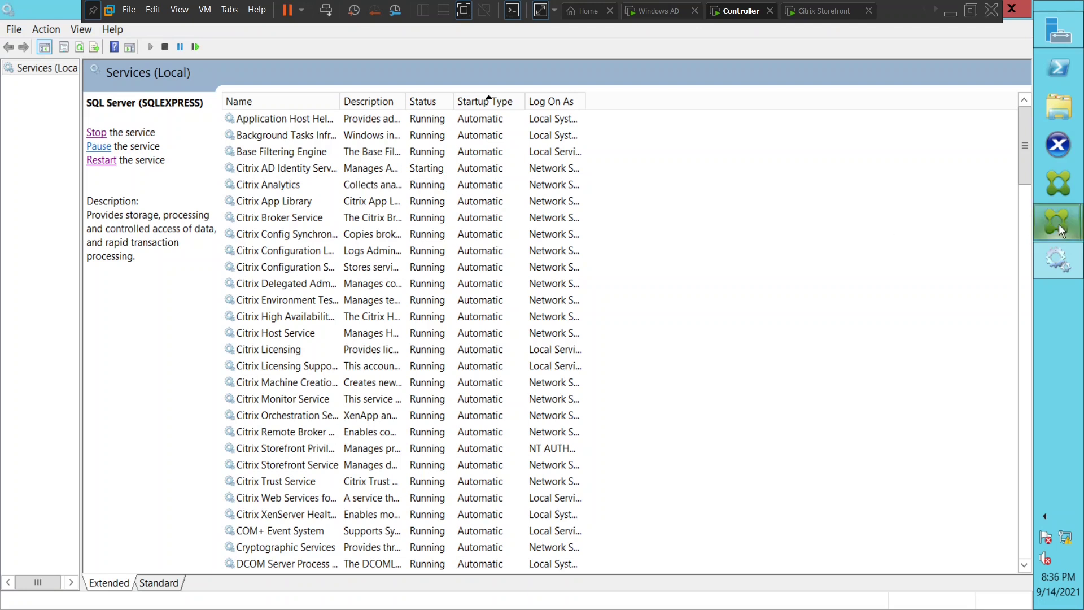
mouse_move(1058, 222)
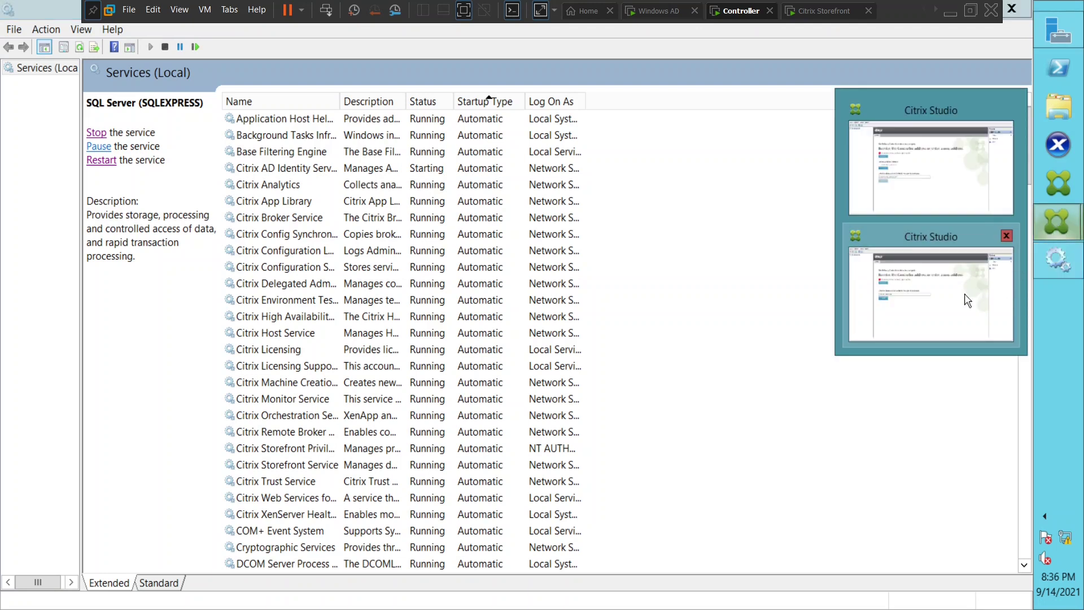
Step: Dismiss the Analytics connection error in Citrix Studio and retry connecting to the controller
click(963, 300)
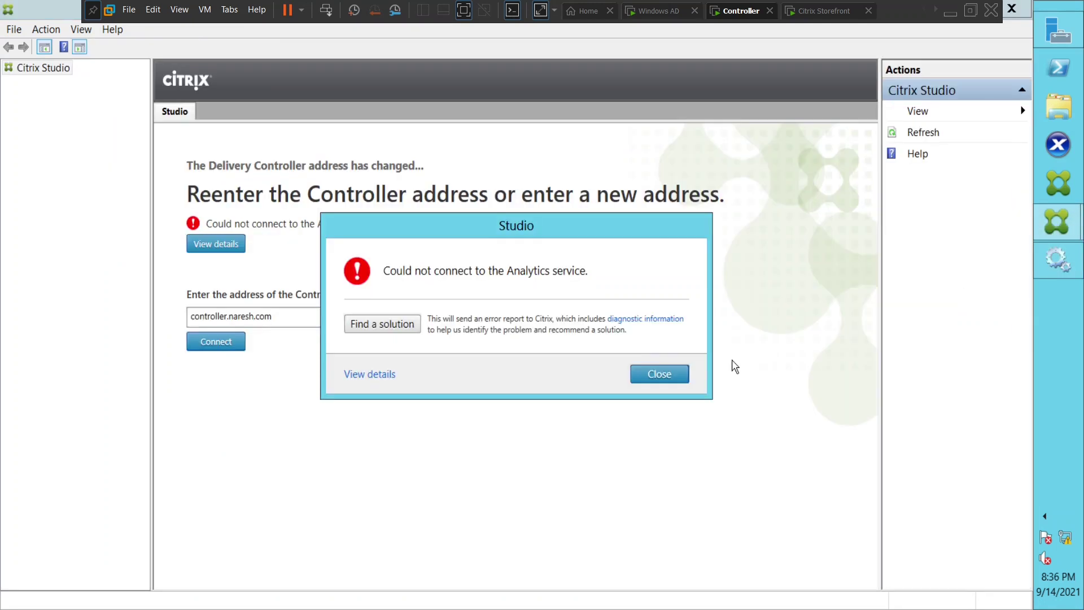
click(674, 374)
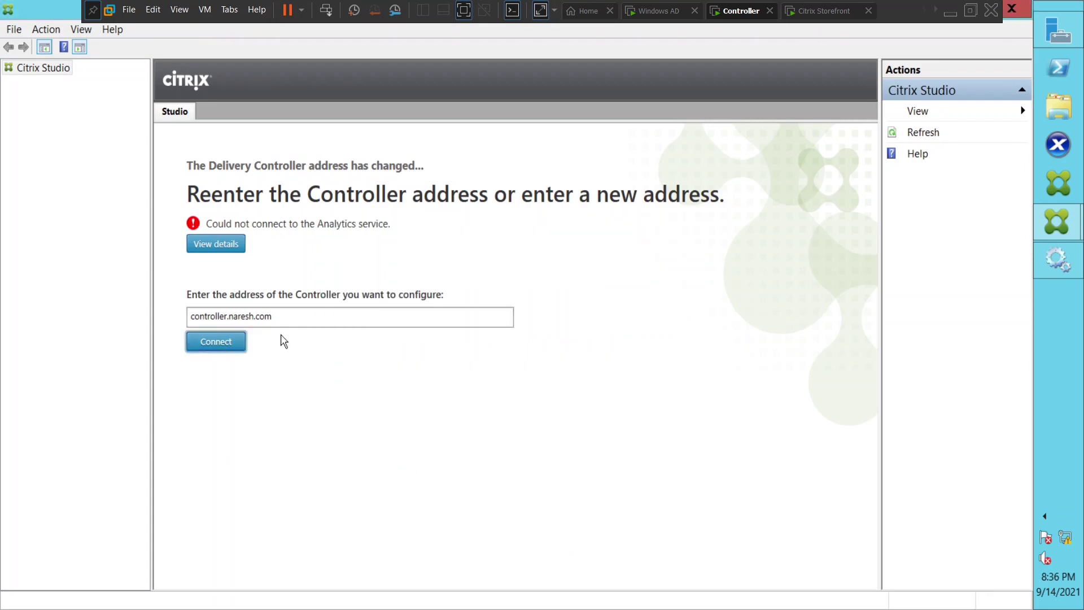
click(232, 343)
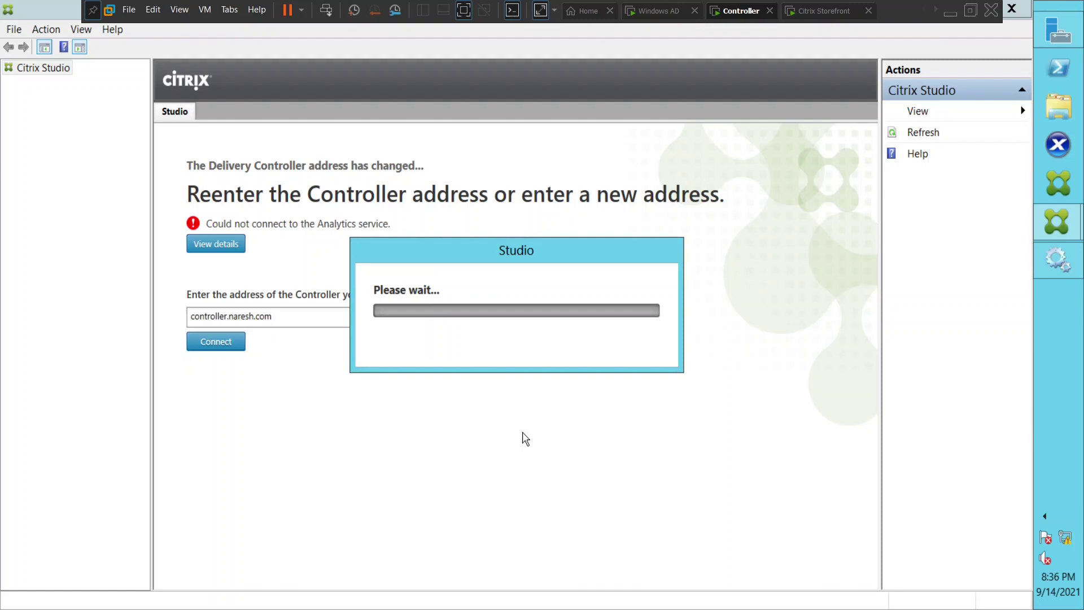
Step: Check Citrix AD Identity Service in Services while Studio's reconnect is still waiting
click(1056, 265)
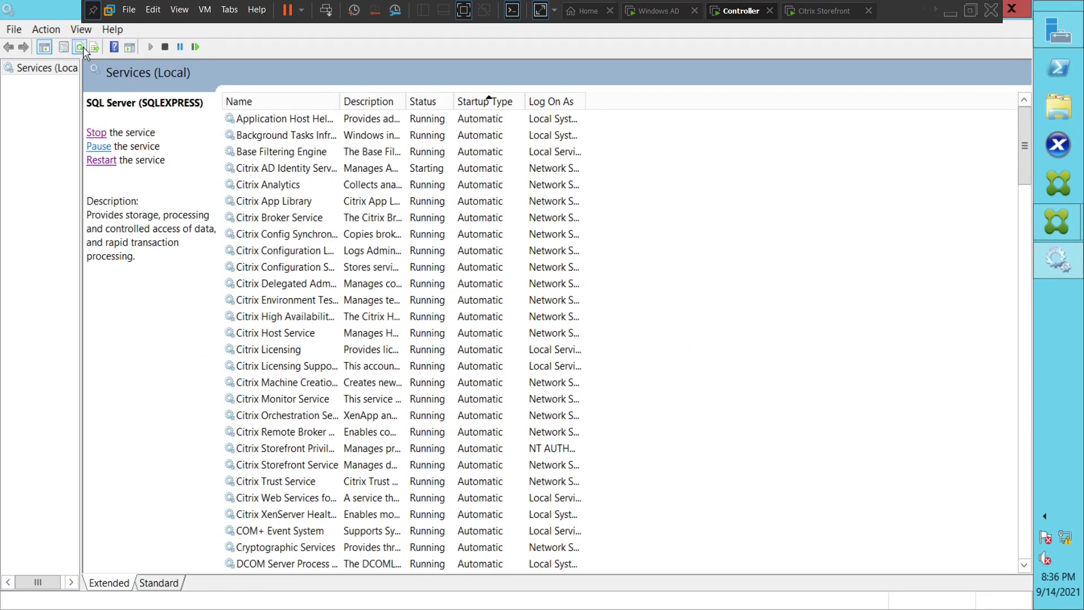
click(303, 164)
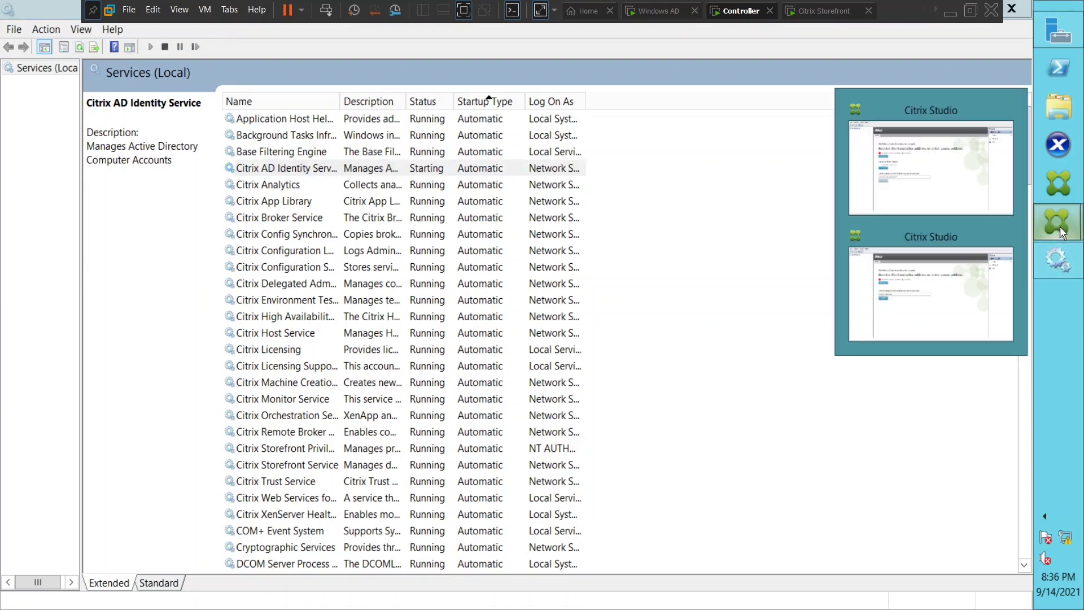
click(934, 285)
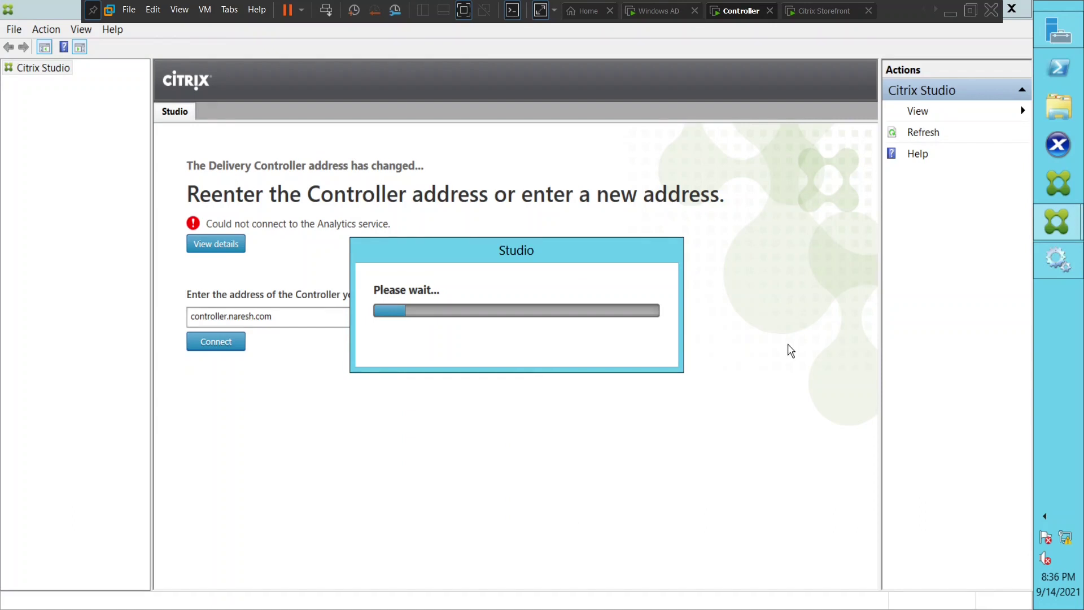
key(alt+Tab)
Step: Check the Citrix Analytics and AD Identity statuses, then look in on the waiting Citrix Studio window
click(269, 184)
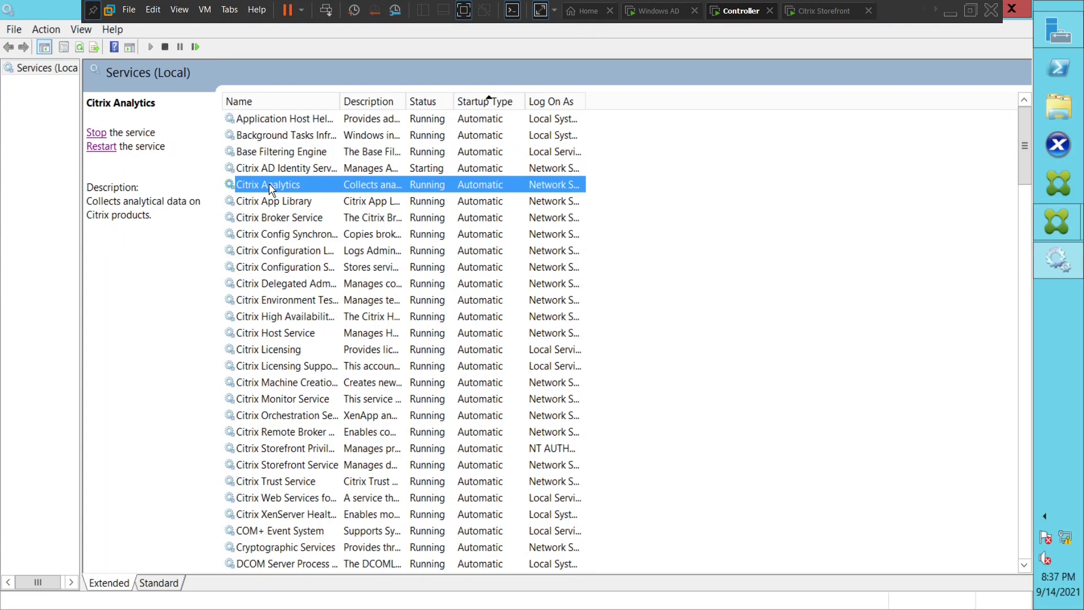
click(264, 169)
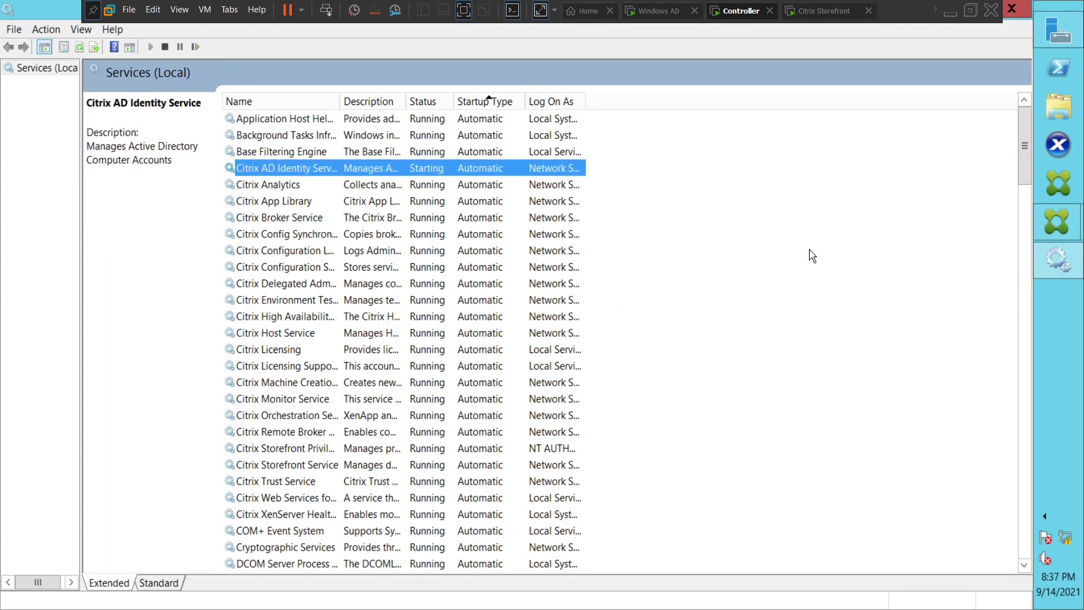
click(1055, 223)
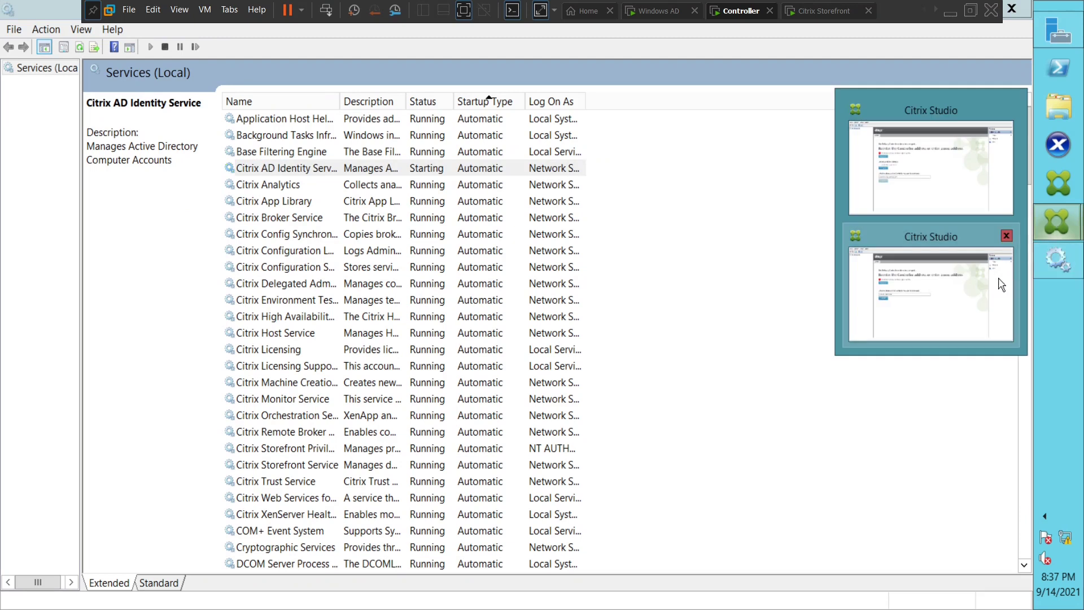
click(954, 309)
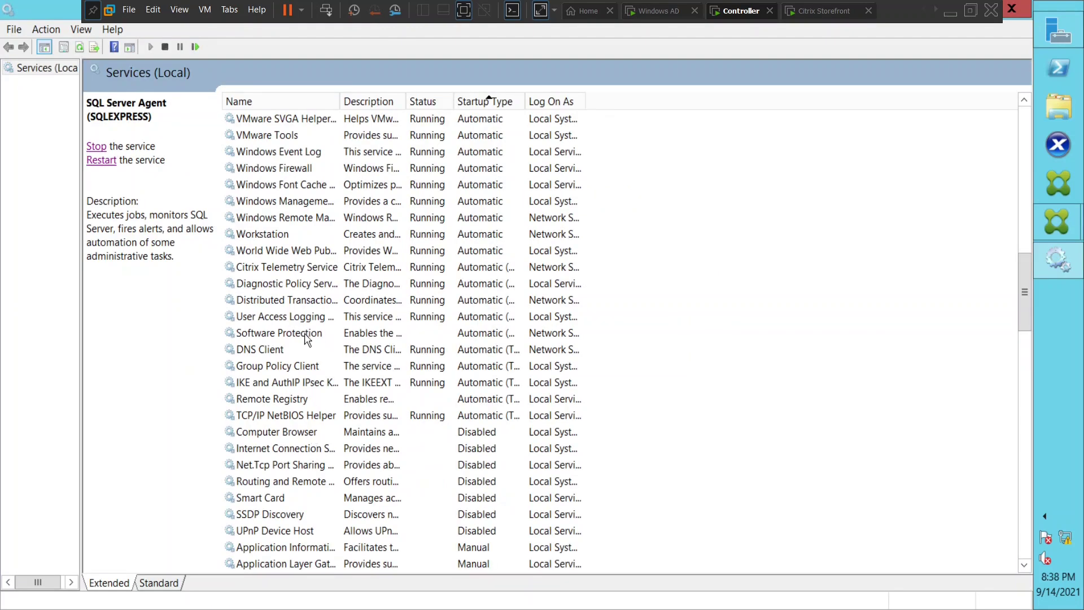
Step: Start the stopped Software Protection service and refresh so both Citrix services show Running
click(304, 333)
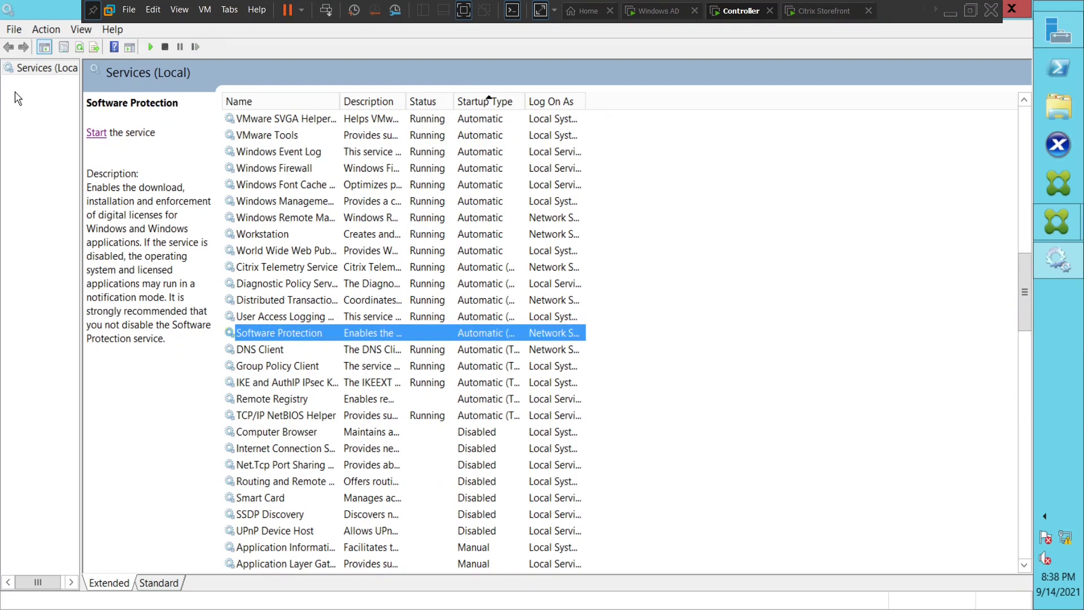
click(97, 134)
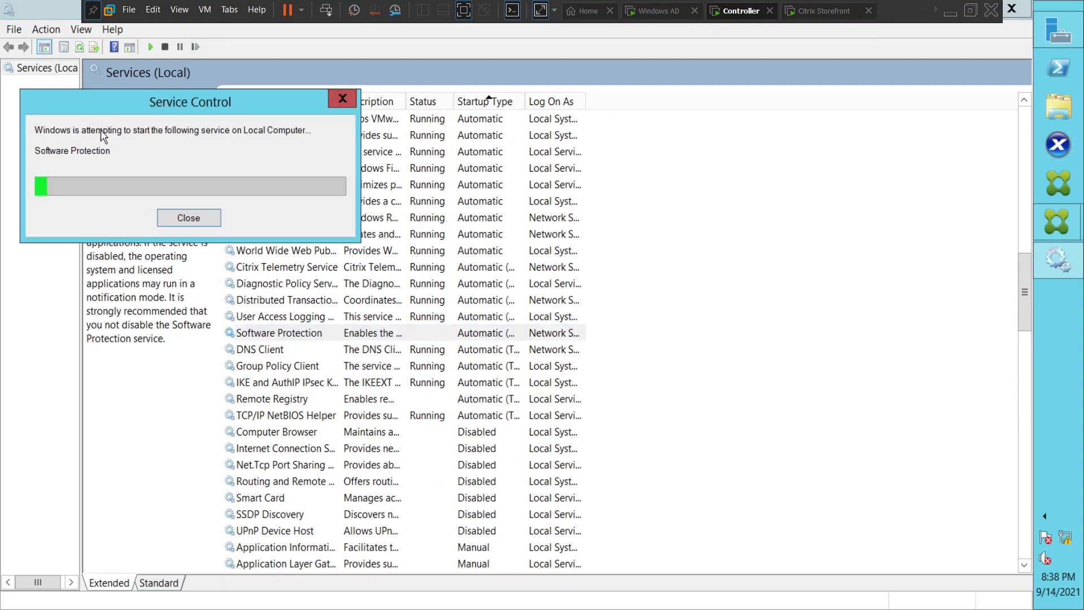
drag(1025, 267, 1025, 122)
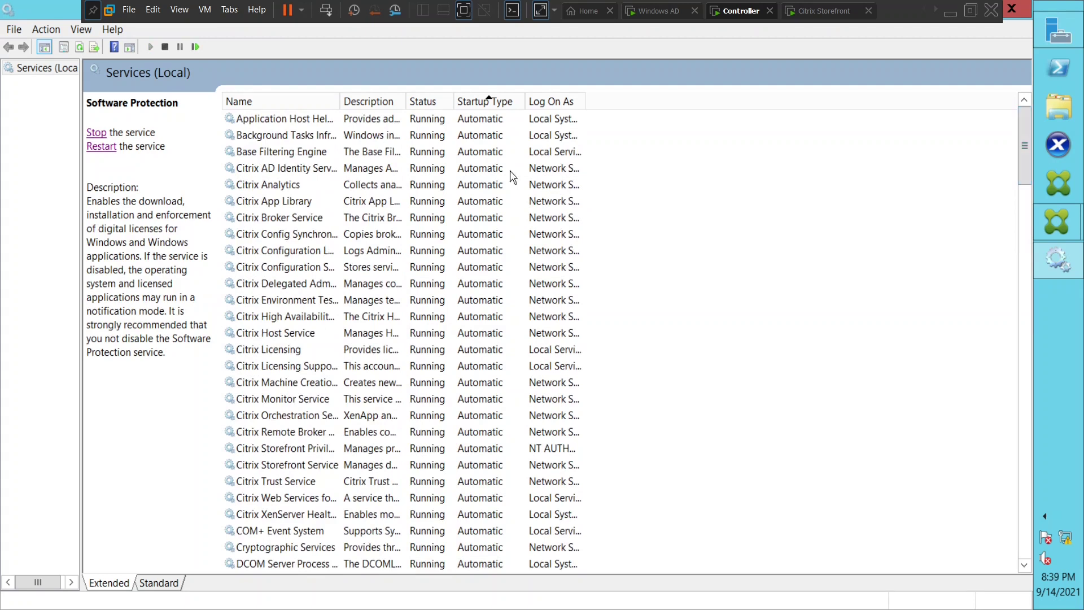
click(287, 174)
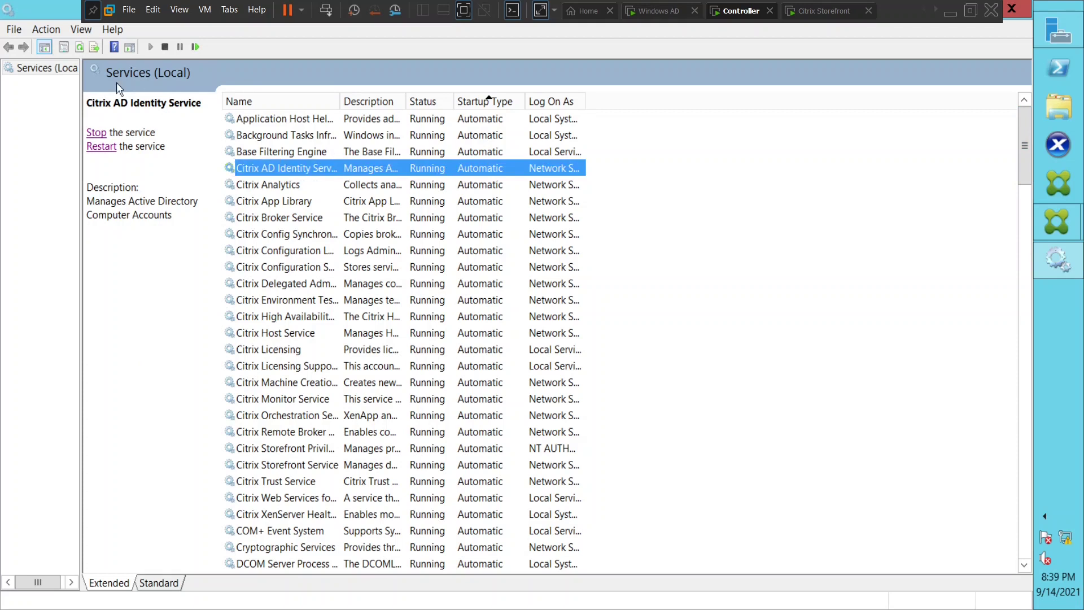
click(82, 47)
click(1050, 226)
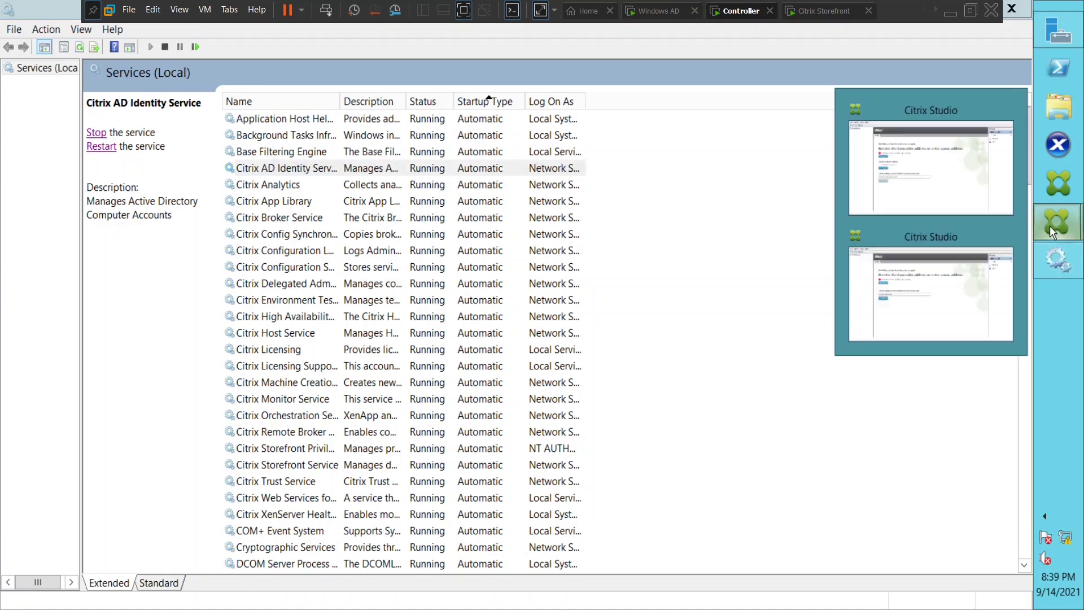
Step: Bring the connecting Citrix Studio window forward so the Mumbai site's Common Tasks loads
click(968, 297)
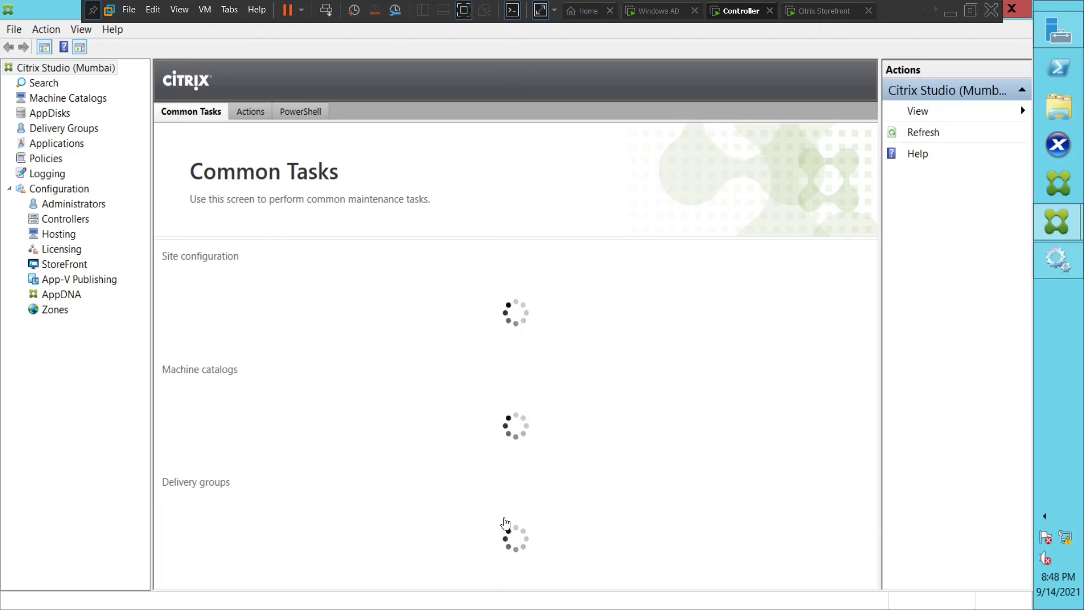
Step: Back in Services, confirm Citrix Analytics and Citrix AD Identity Service show Running, Automatic
click(1067, 258)
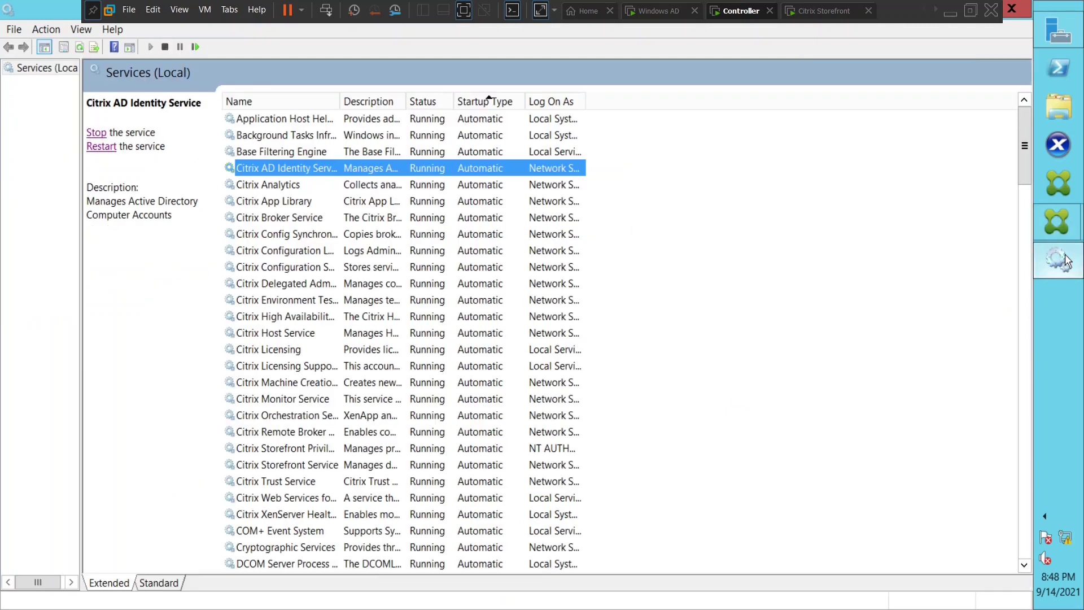
click(269, 190)
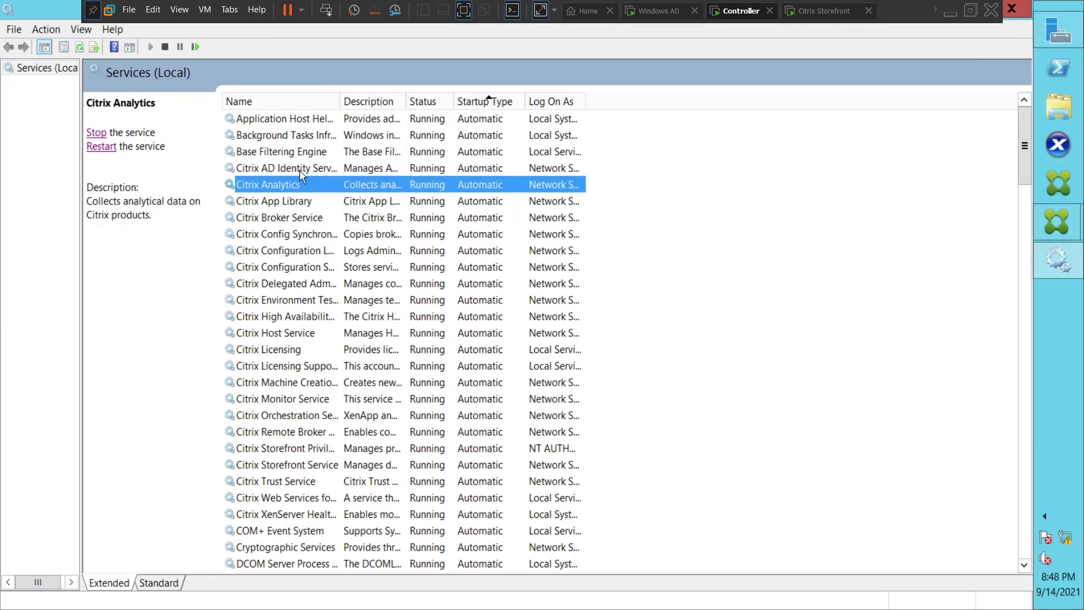
click(300, 170)
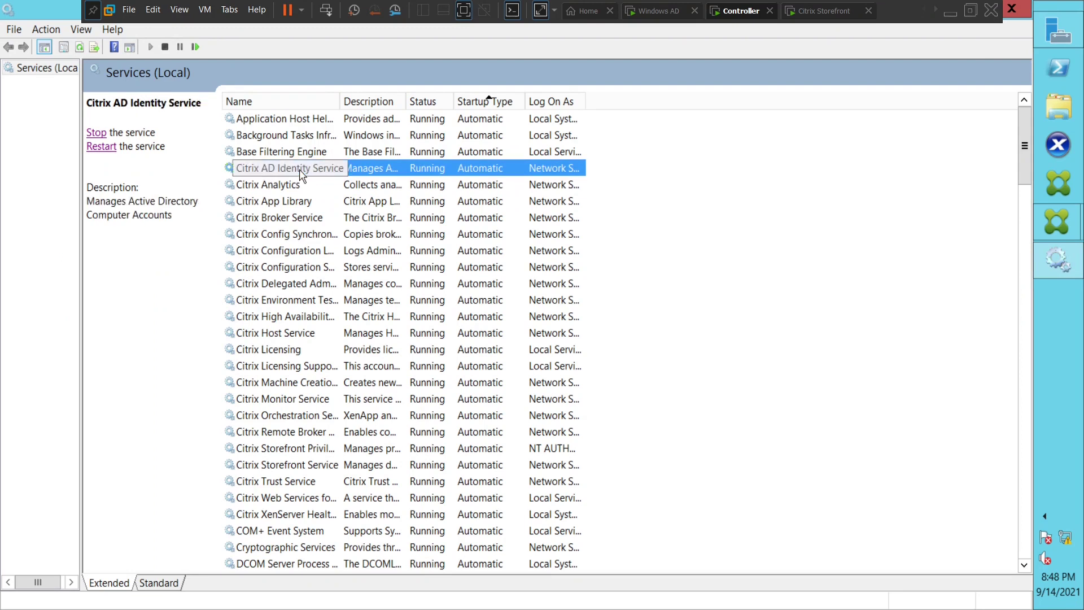